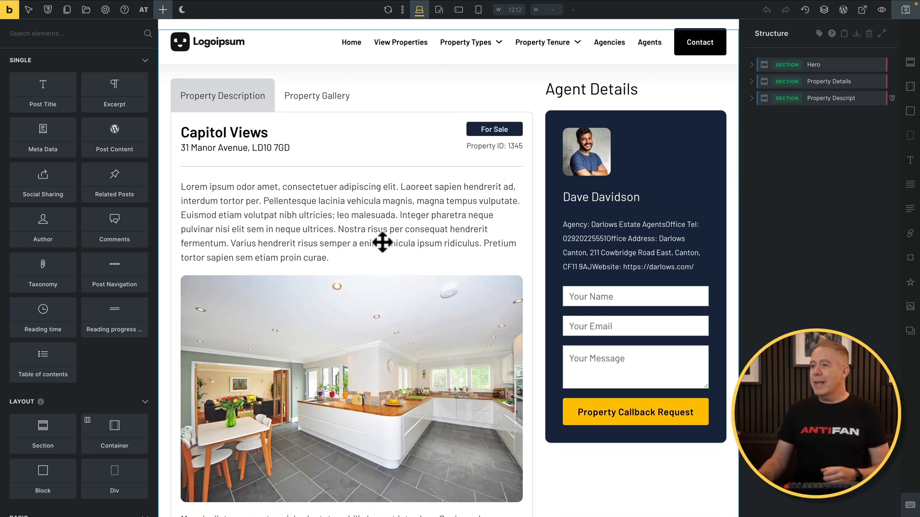
Select the property description text on the Bricks canvas to show its Rich Text element settings
{"action": "left_click", "coordinate": [300, 222]}
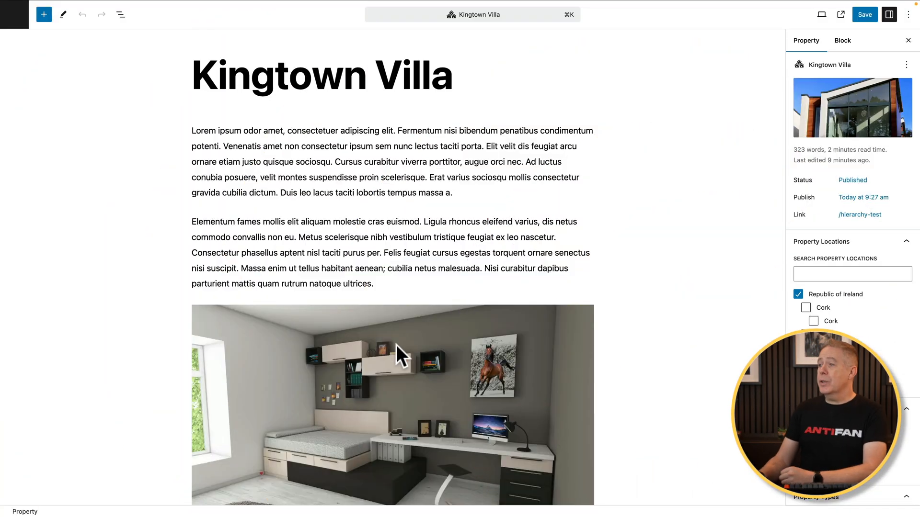
Collapse the Property Locations, Property Tenure and Property Types sidebar panels
{"action": "scroll", "coordinate": [395, 345], "scroll_direction": "down", "scroll_amount": 12}
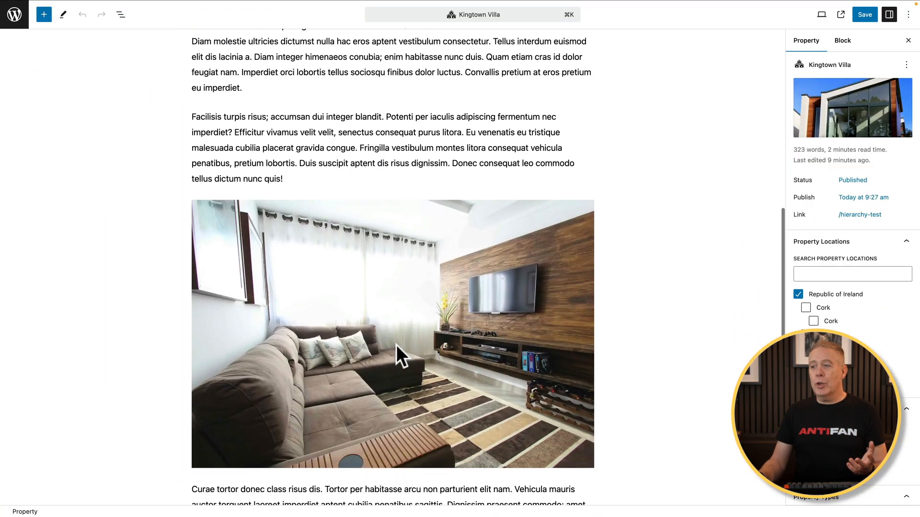
{"action": "scroll", "coordinate": [396, 345], "scroll_direction": "down", "scroll_amount": 8}
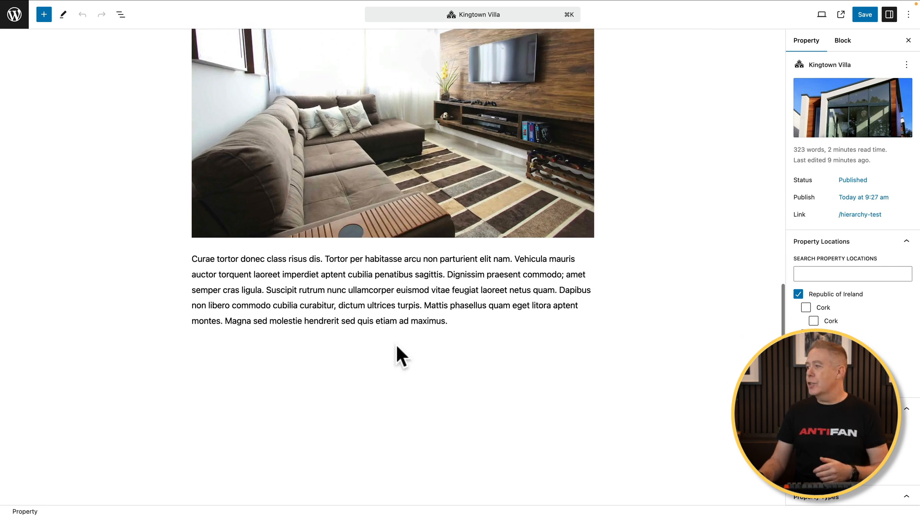
{"action": "scroll", "coordinate": [395, 345], "scroll_direction": "up", "scroll_amount": 10}
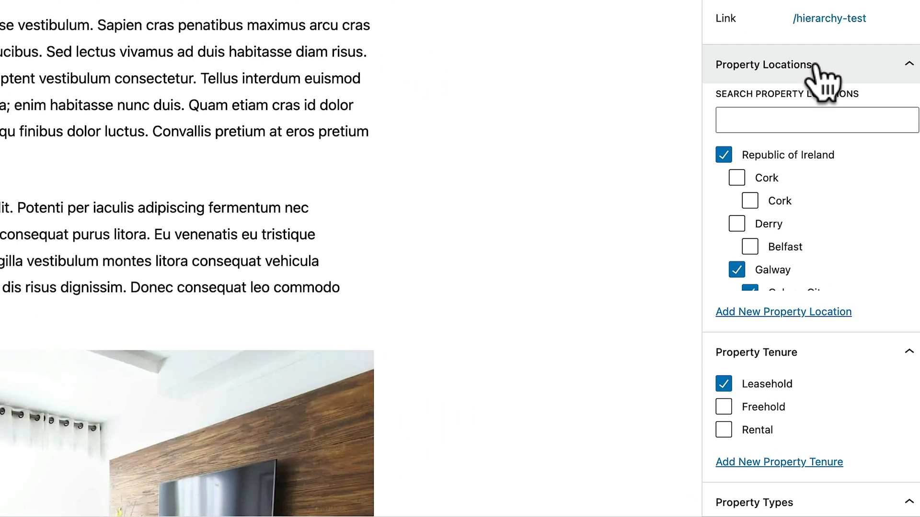
{"action": "scroll", "coordinate": [816, 65], "scroll_direction": "down", "scroll_amount": 1}
{"action": "left_click", "coordinate": [816, 65]}
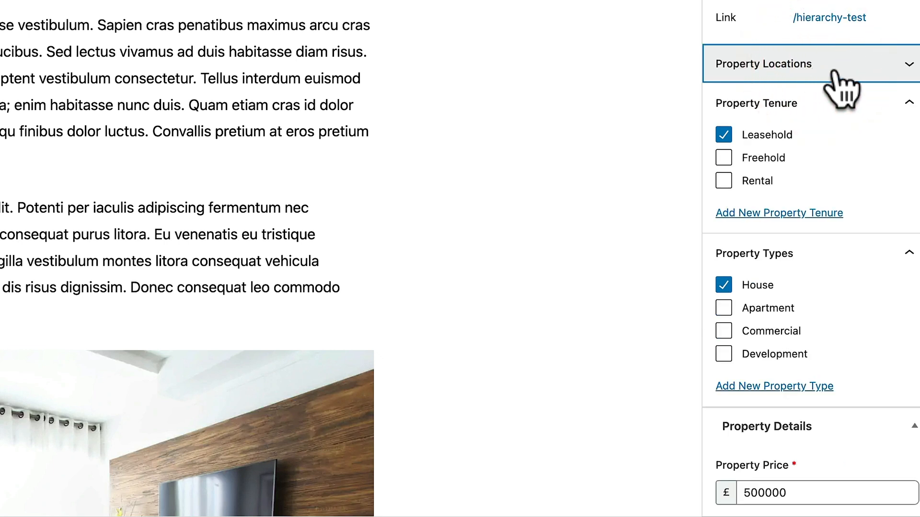
{"action": "left_click", "coordinate": [906, 102]}
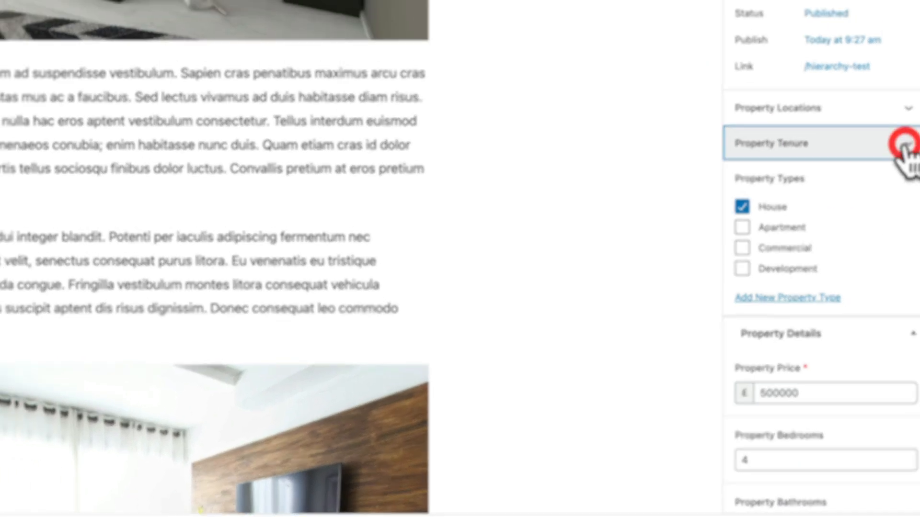
{"action": "left_click", "coordinate": [905, 286]}
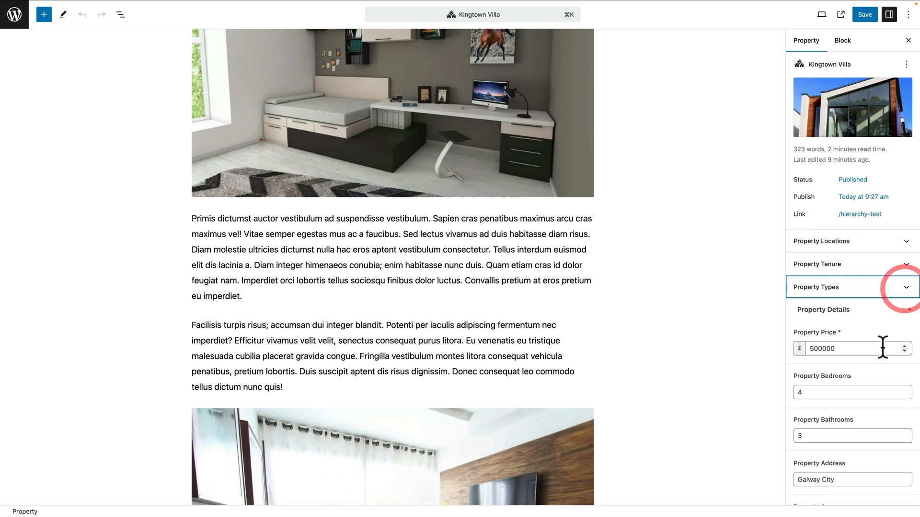
Select the opening Lorem ipsum paragraph to show its block settings
{"action": "scroll", "coordinate": [883, 346], "scroll_direction": "down", "scroll_amount": 3}
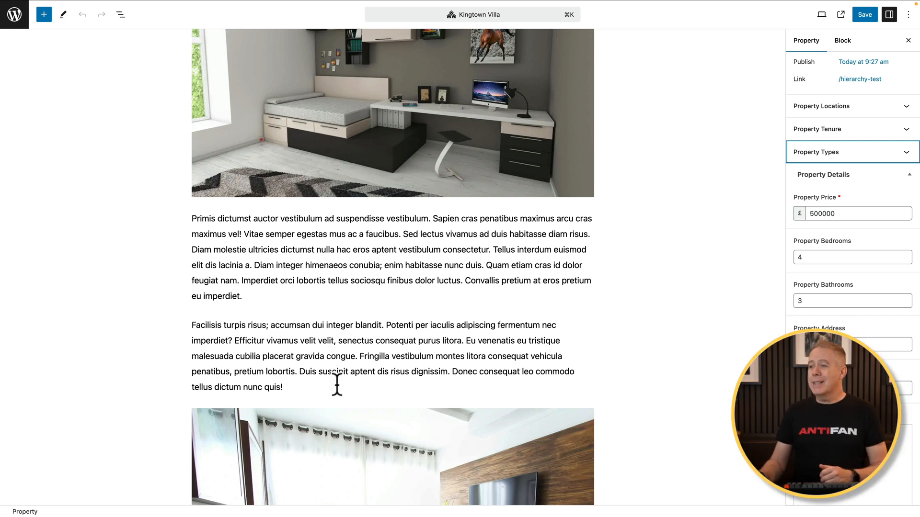
{"action": "scroll", "coordinate": [423, 258], "scroll_direction": "up", "scroll_amount": 10}
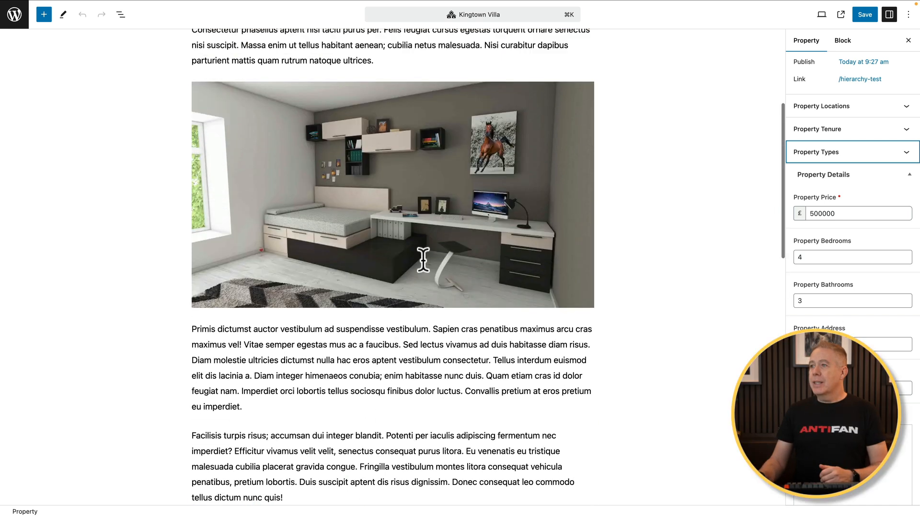
{"action": "left_click", "coordinate": [396, 189]}
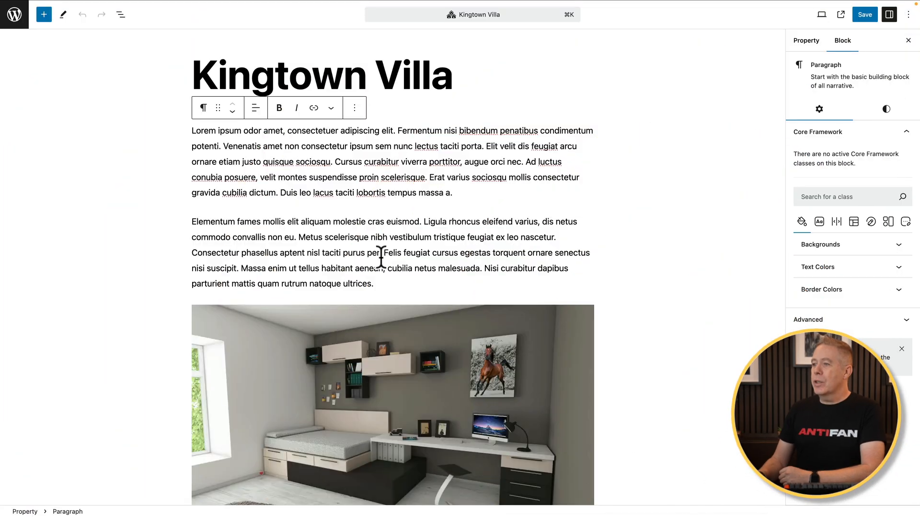
Select the second Lorem ipsum paragraph to show its Core Framework class panel
{"action": "left_click", "coordinate": [380, 255]}
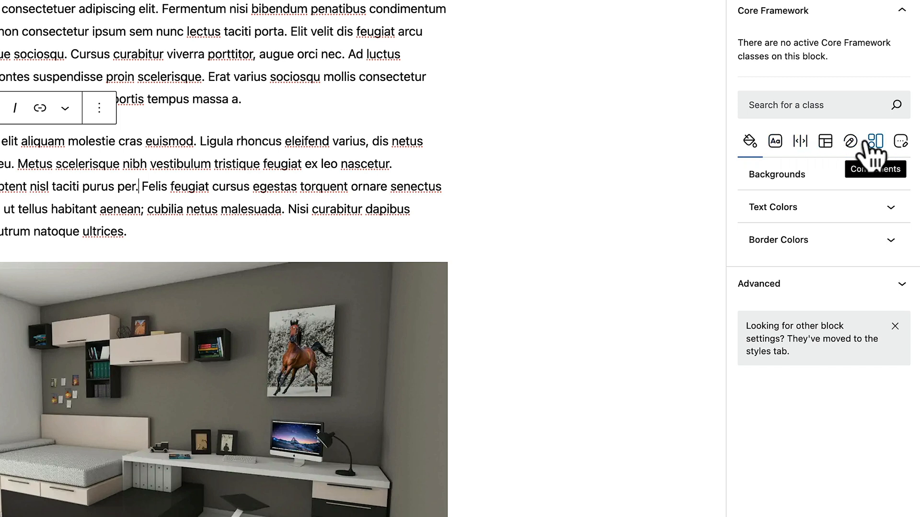
Apply the bg-primary-l-4 class from the Backgrounds group to the second paragraph
{"action": "left_click", "coordinate": [792, 106]}
{"action": "type", "text": "rad"}
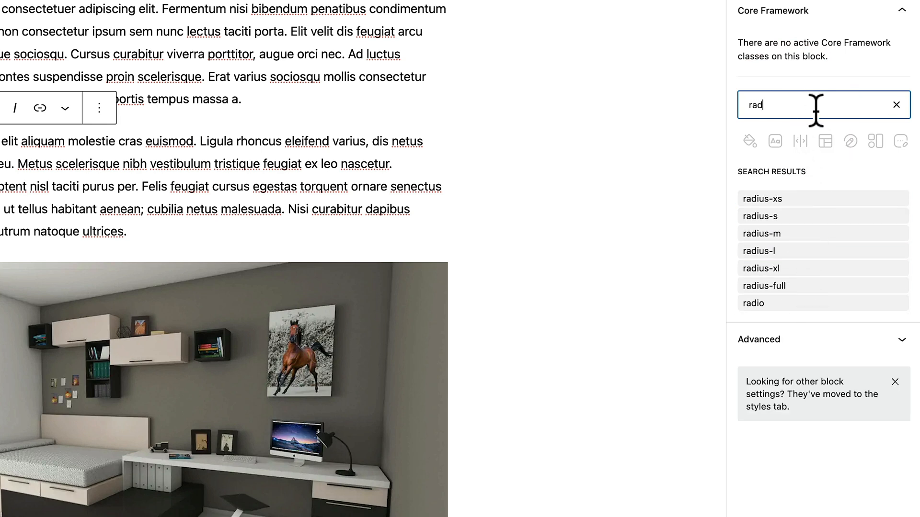
{"action": "left_click", "coordinate": [896, 105]}
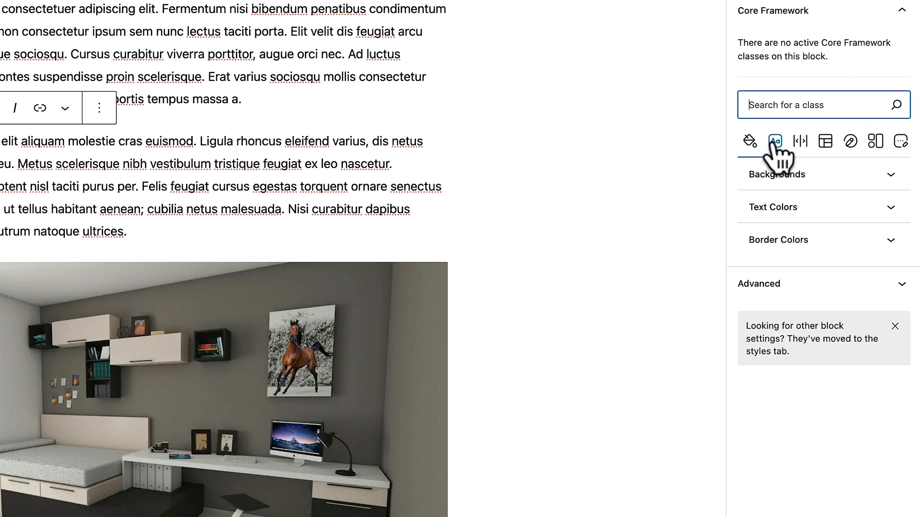
{"action": "left_click", "coordinate": [781, 178]}
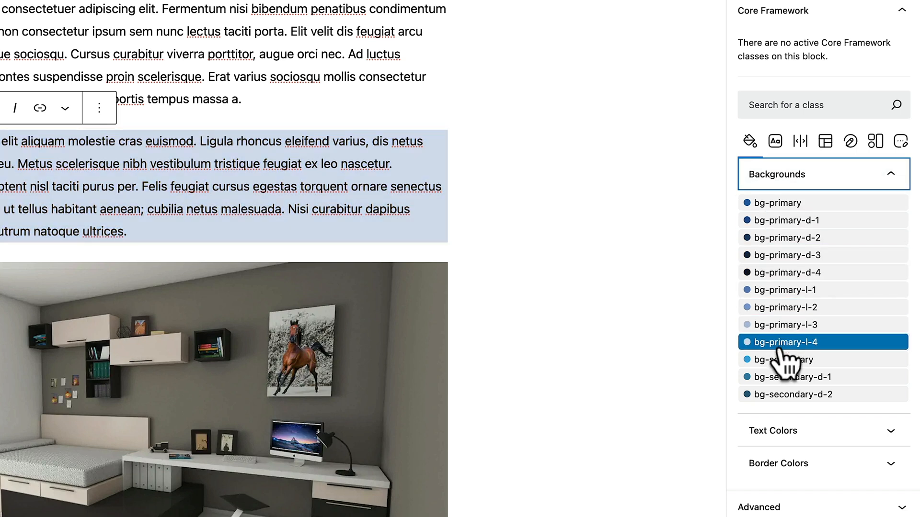
{"action": "scroll", "coordinate": [778, 350], "scroll_direction": "down", "scroll_amount": 1}
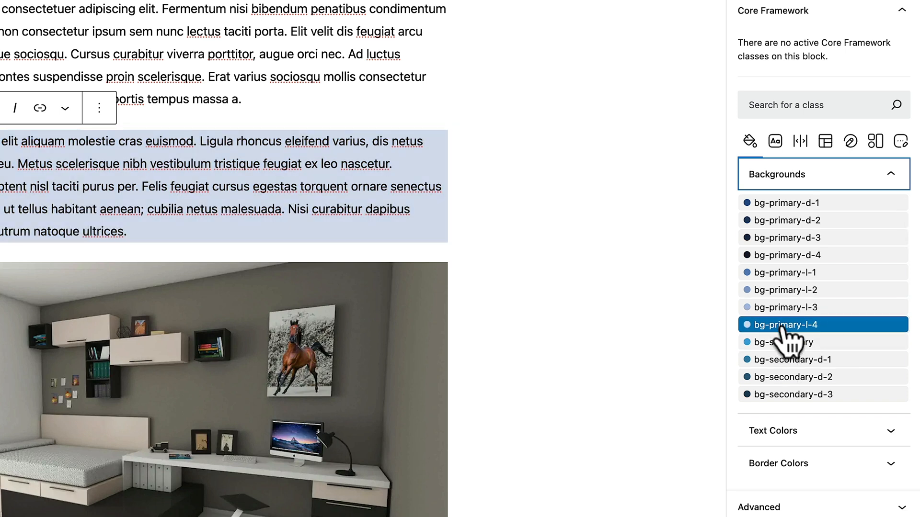
{"action": "left_click", "coordinate": [782, 326]}
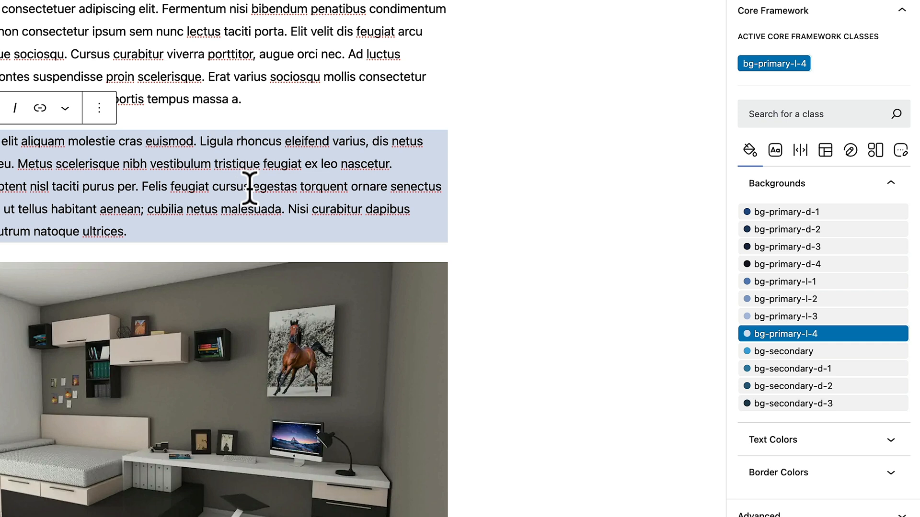
{"action": "left_click", "coordinate": [772, 63]}
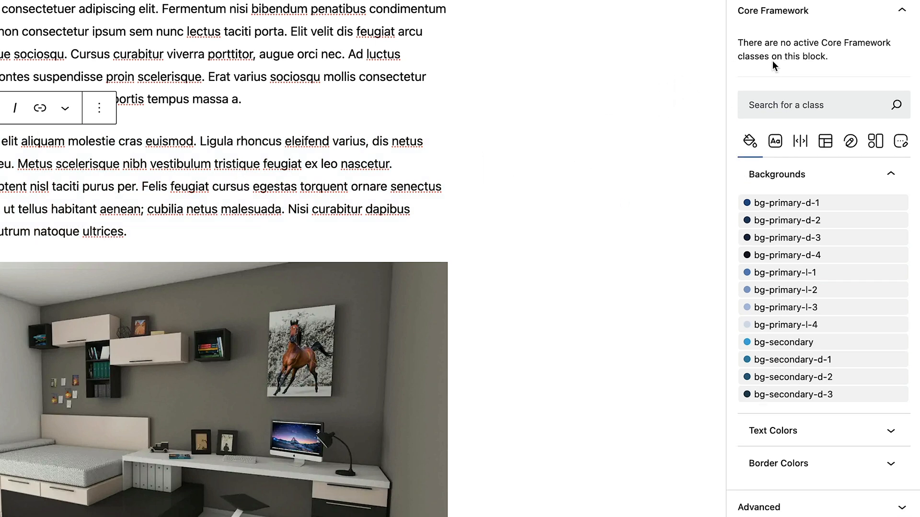
{"action": "left_click", "coordinate": [779, 324]}
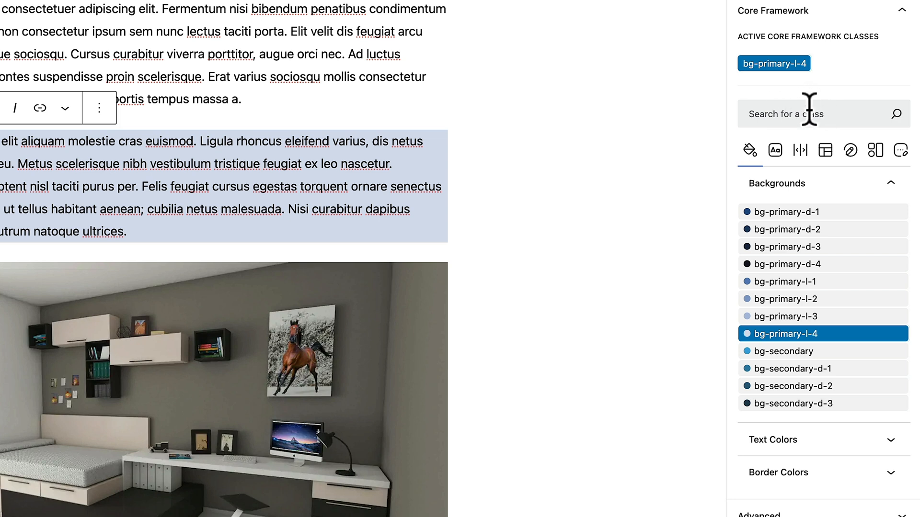
Give the paragraph the text-s size and italic text-modifier classes
{"action": "left_click", "coordinate": [775, 153]}
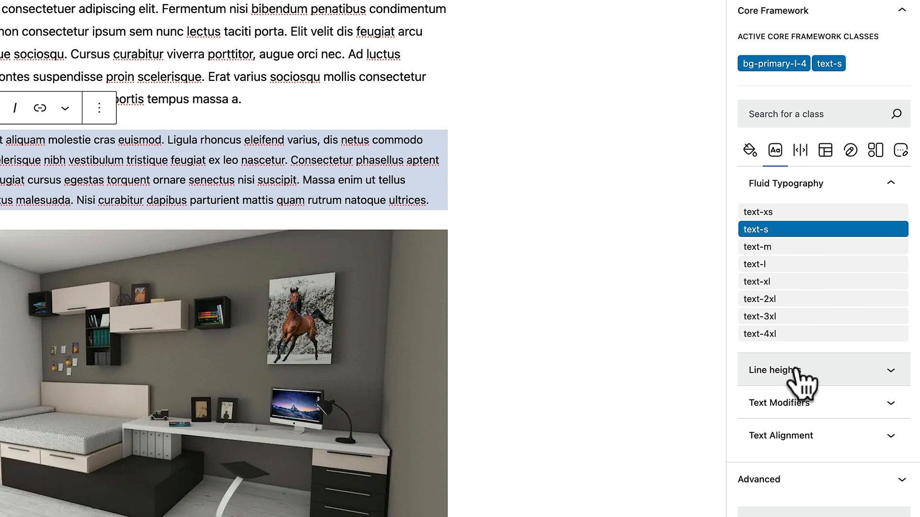
{"action": "left_click", "coordinate": [795, 371]}
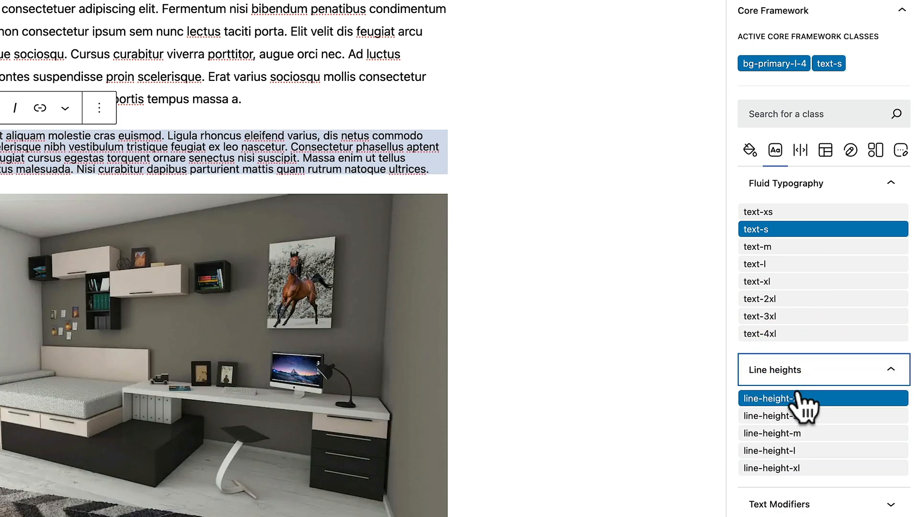
{"action": "left_click", "coordinate": [798, 374]}
{"action": "left_click", "coordinate": [799, 394]}
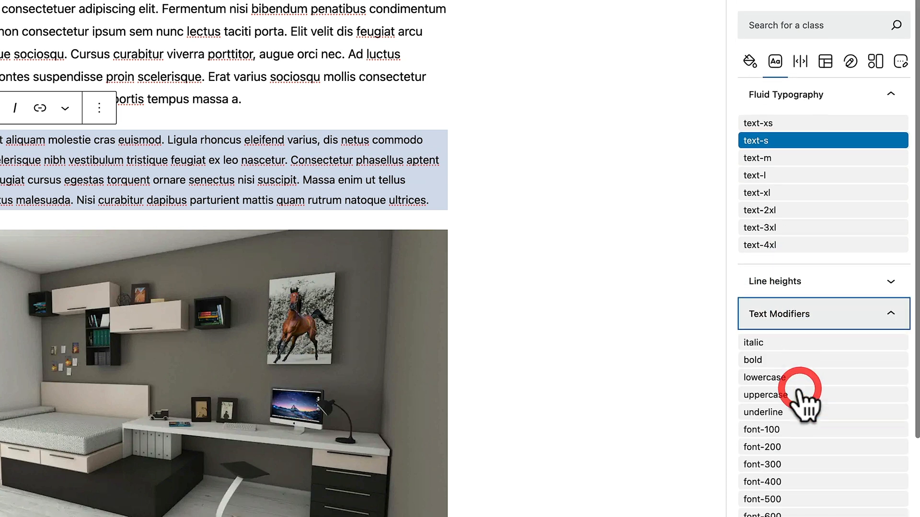
{"action": "left_click", "coordinate": [800, 393]}
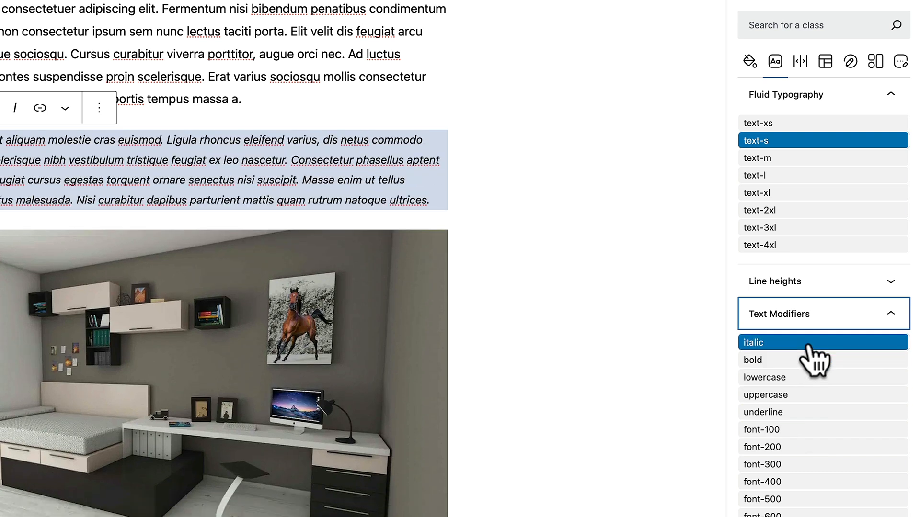
{"action": "left_click", "coordinate": [806, 58]}
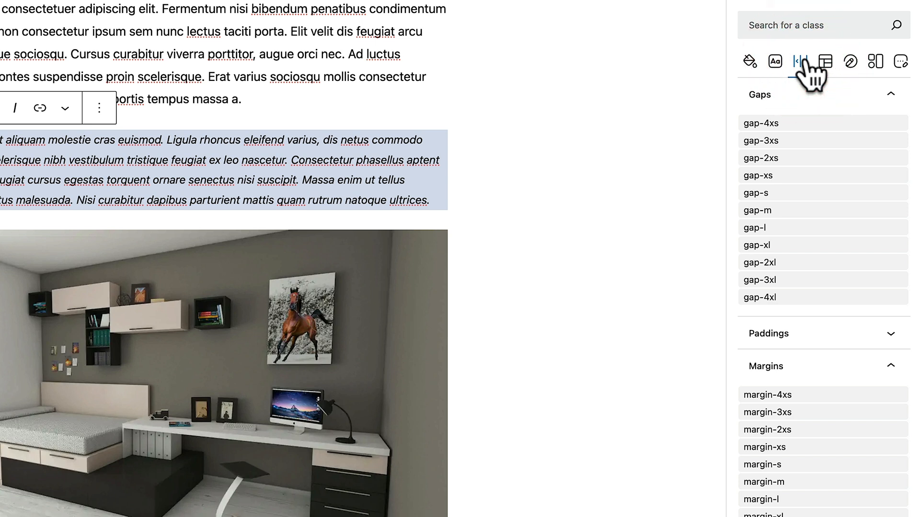
Add the padding-m class from the Paddings group to the paragraph
{"action": "left_click", "coordinate": [890, 96]}
{"action": "left_click", "coordinate": [890, 192]}
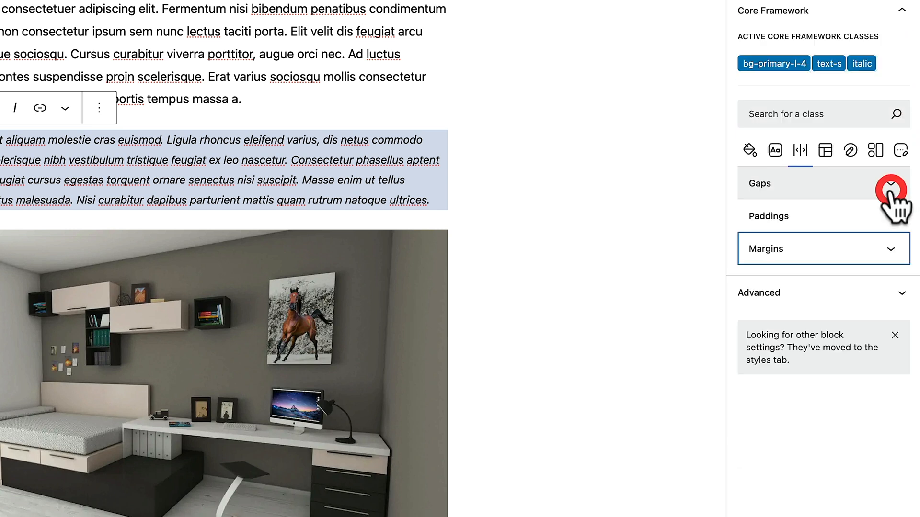
{"action": "left_click", "coordinate": [889, 216]}
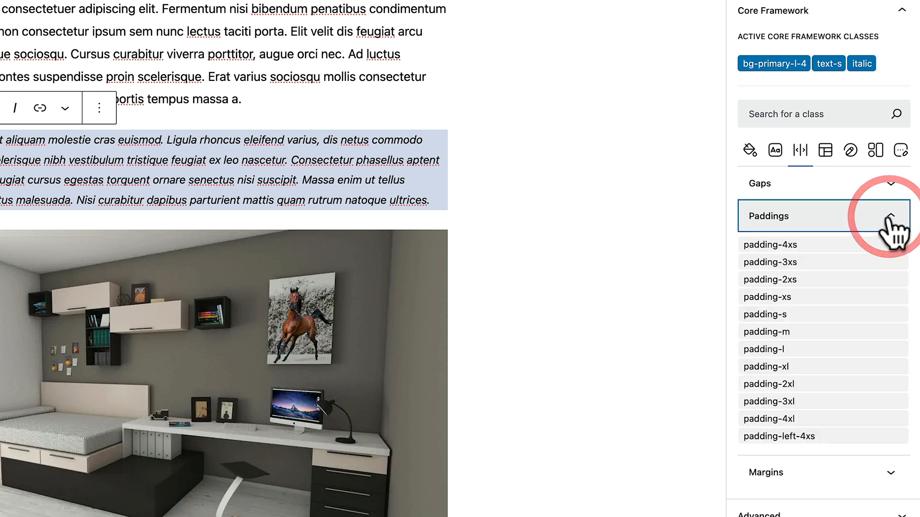
{"action": "left_click", "coordinate": [849, 338]}
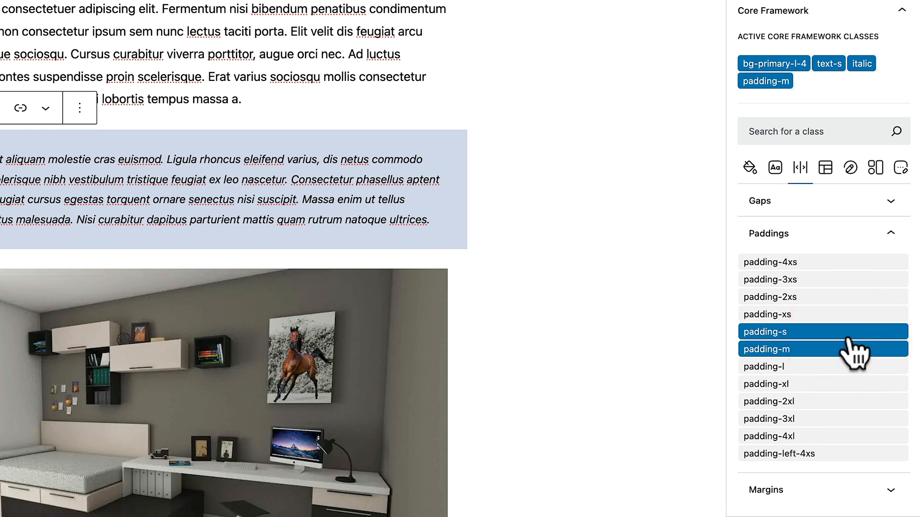
{"action": "scroll", "coordinate": [842, 386], "scroll_direction": "down", "scroll_amount": 4}
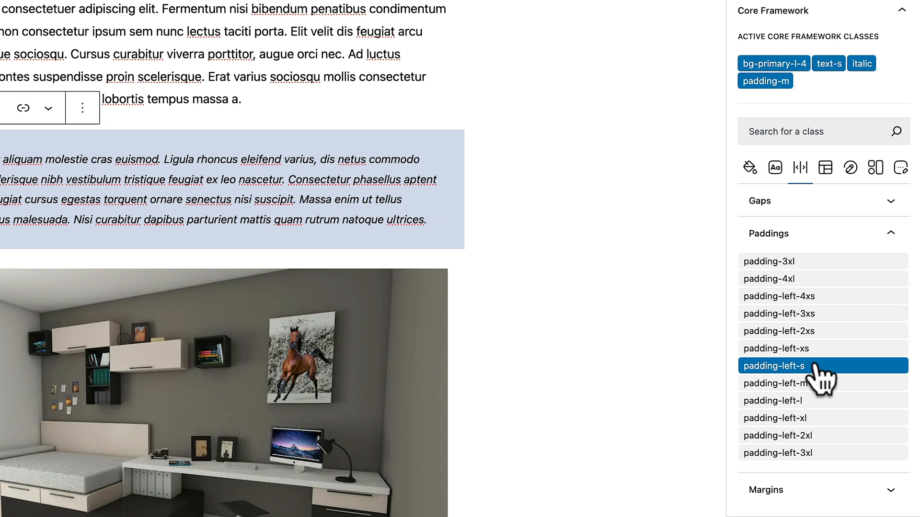
{"action": "scroll", "coordinate": [823, 378], "scroll_direction": "up", "scroll_amount": 5}
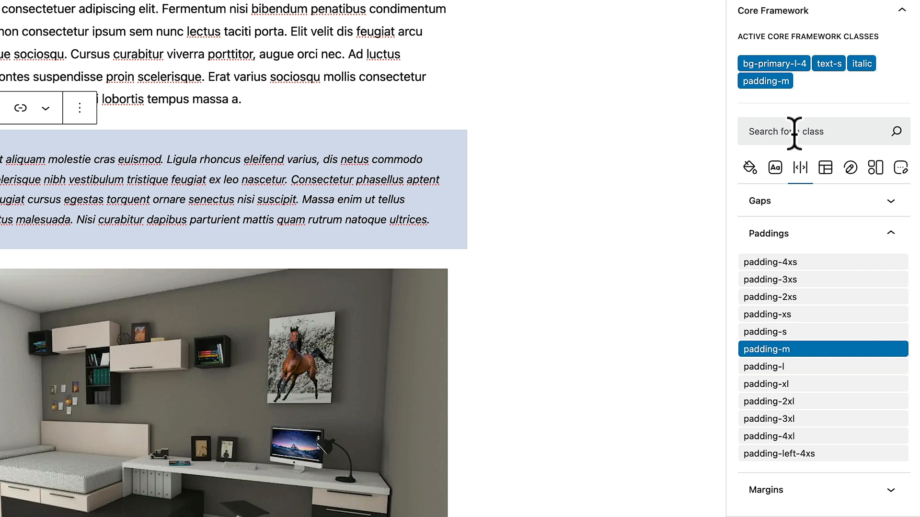
{"action": "left_click", "coordinate": [800, 233]}
{"action": "left_click", "coordinate": [825, 167]}
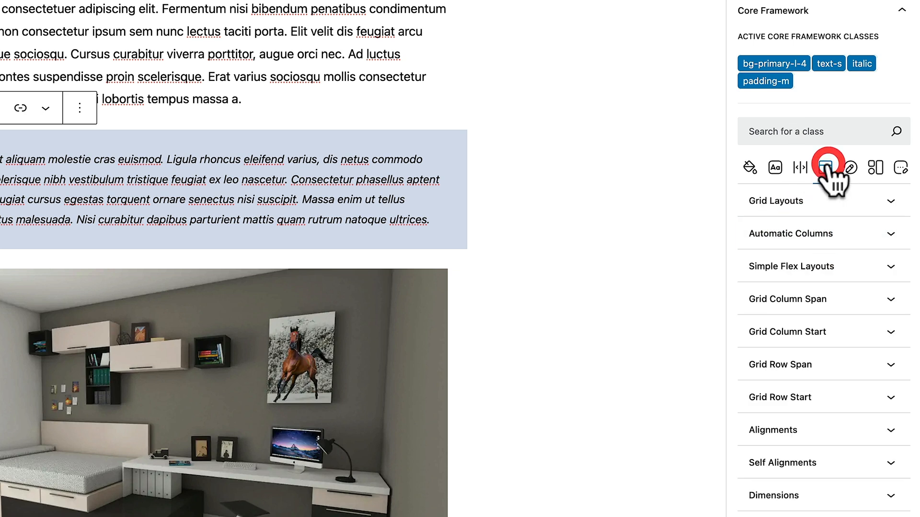
{"action": "scroll", "coordinate": [896, 307], "scroll_direction": "down", "scroll_amount": 1}
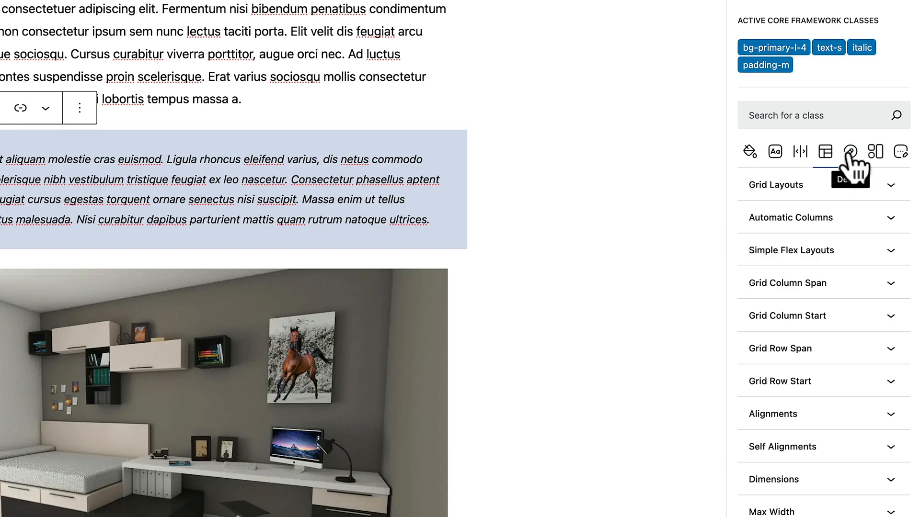
Add the radius-m rounded-corner class and the full border class to the paragraph
{"action": "left_click", "coordinate": [850, 152]}
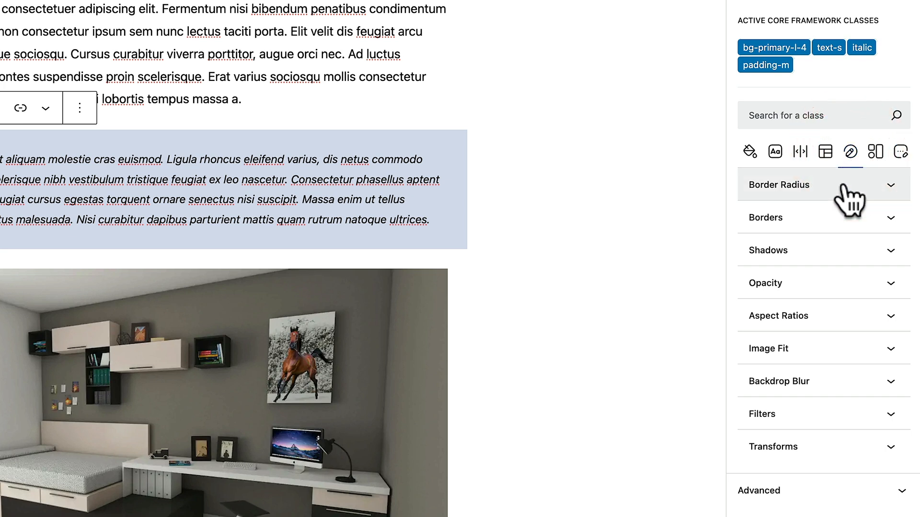
{"action": "left_click", "coordinate": [841, 187]}
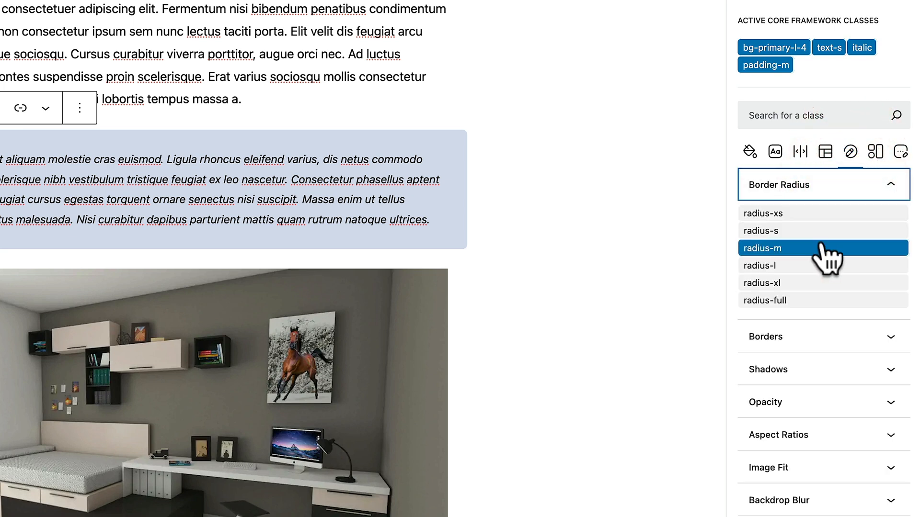
{"action": "left_click", "coordinate": [805, 189]}
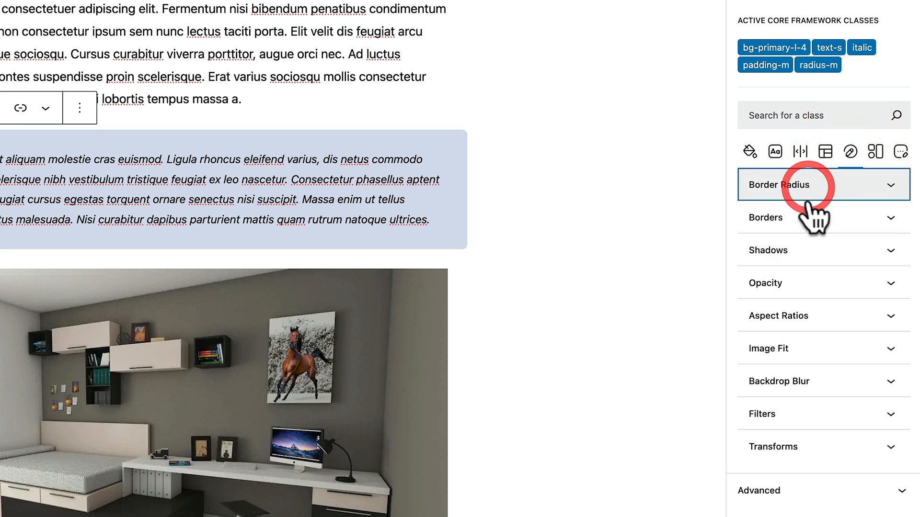
{"action": "left_click", "coordinate": [808, 219]}
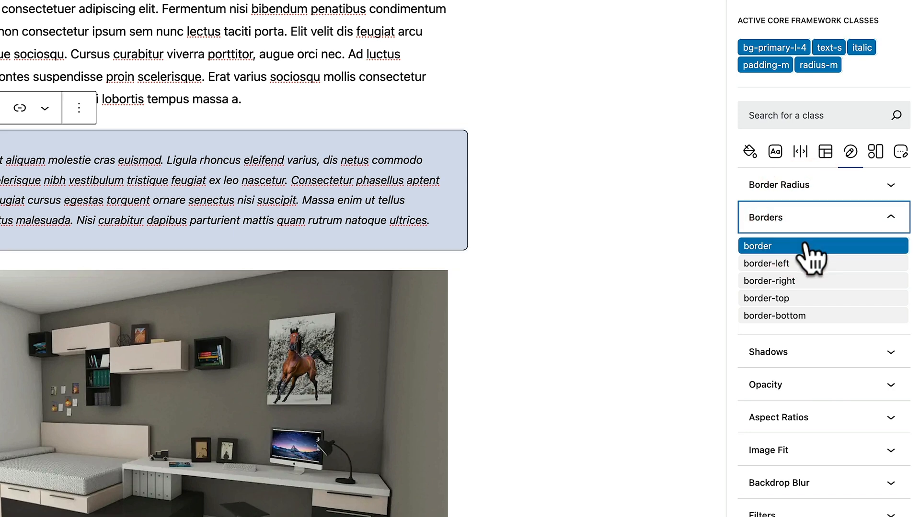
{"action": "left_click", "coordinate": [806, 242]}
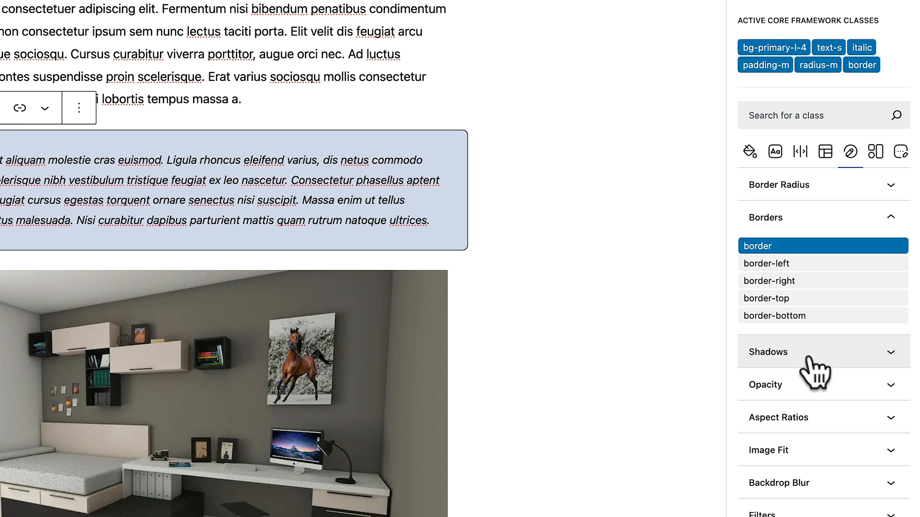
{"action": "scroll", "coordinate": [818, 390], "scroll_direction": "down", "scroll_amount": 3}
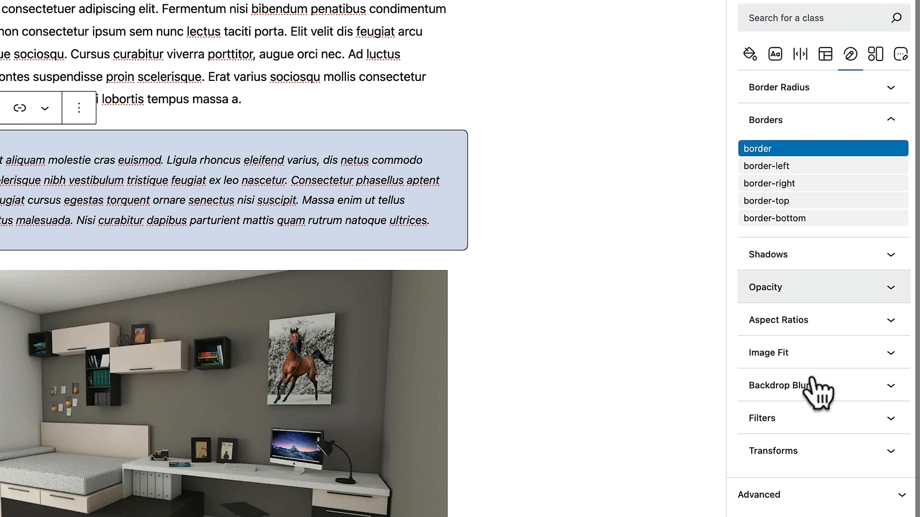
{"action": "scroll", "coordinate": [817, 390], "scroll_direction": "up", "scroll_amount": 2}
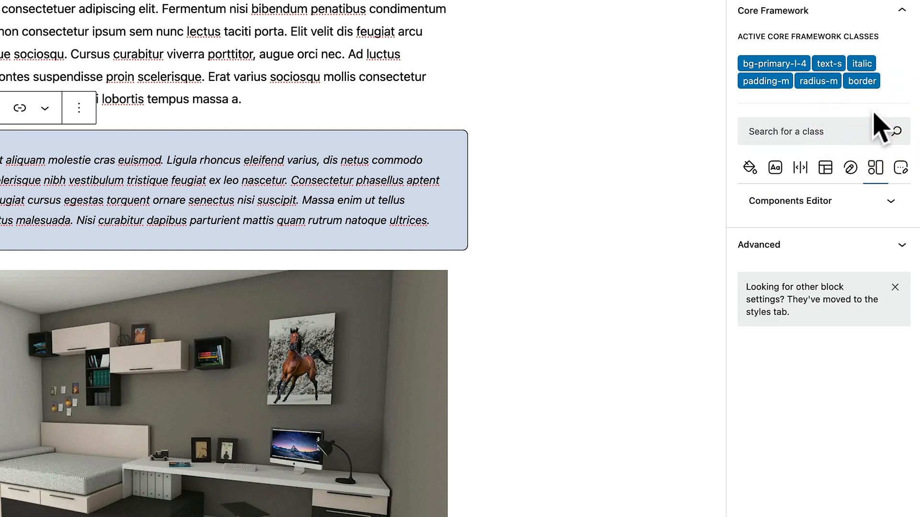
Preview the display-none, visible, hidden and overflow-hidden utility classes without keeping any
{"action": "left_click", "coordinate": [890, 201]}
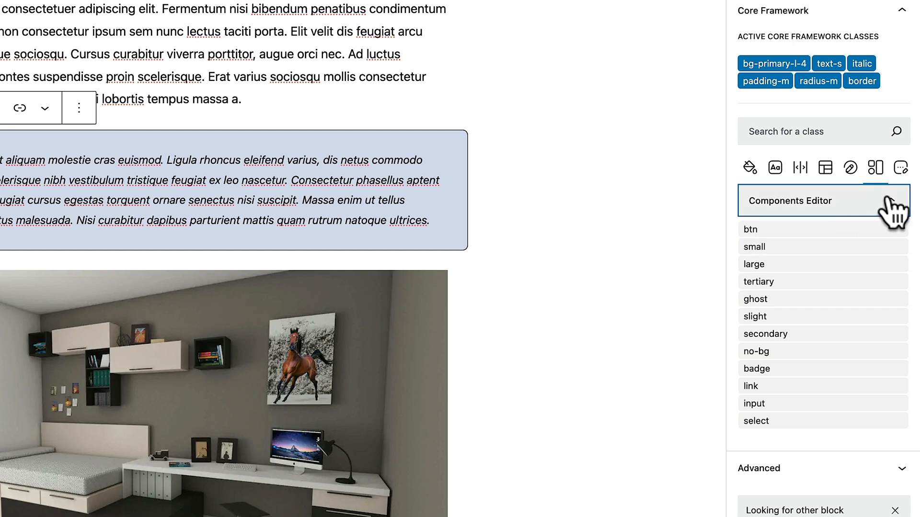
{"action": "left_click", "coordinate": [890, 201]}
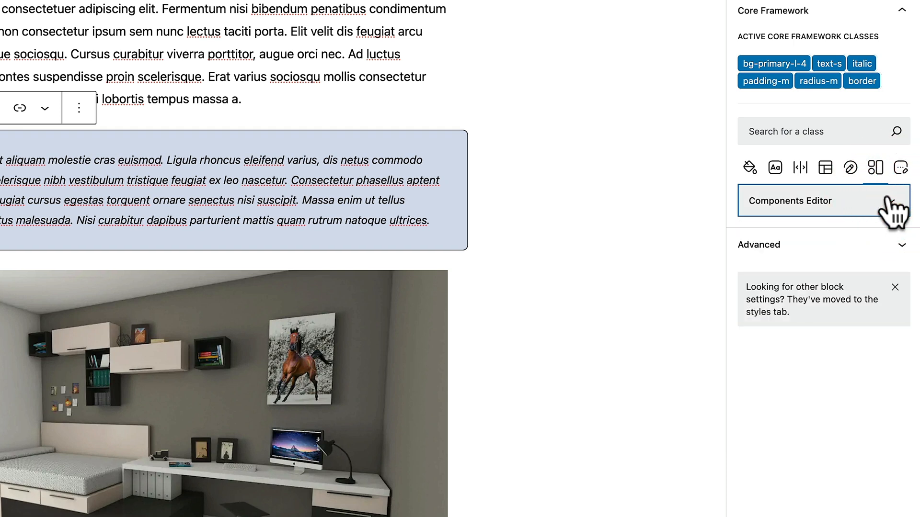
{"action": "left_click", "coordinate": [900, 168]}
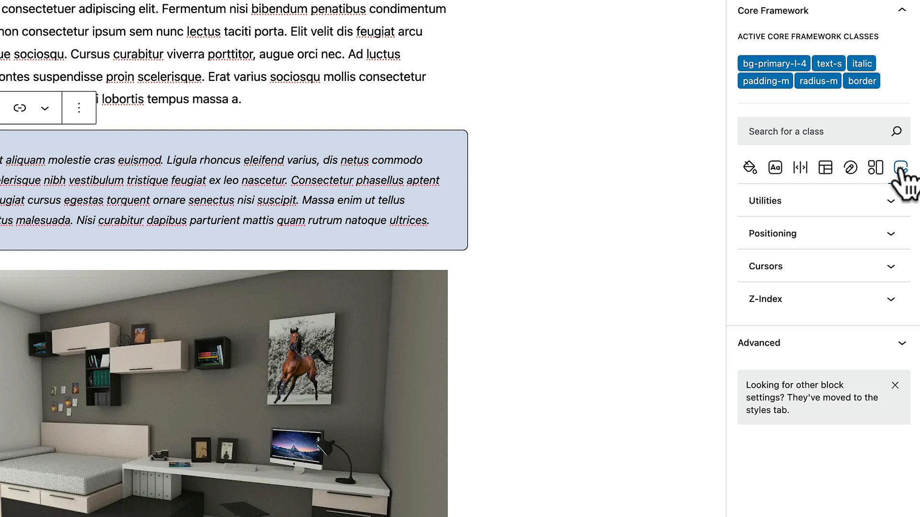
{"action": "left_click", "coordinate": [891, 201]}
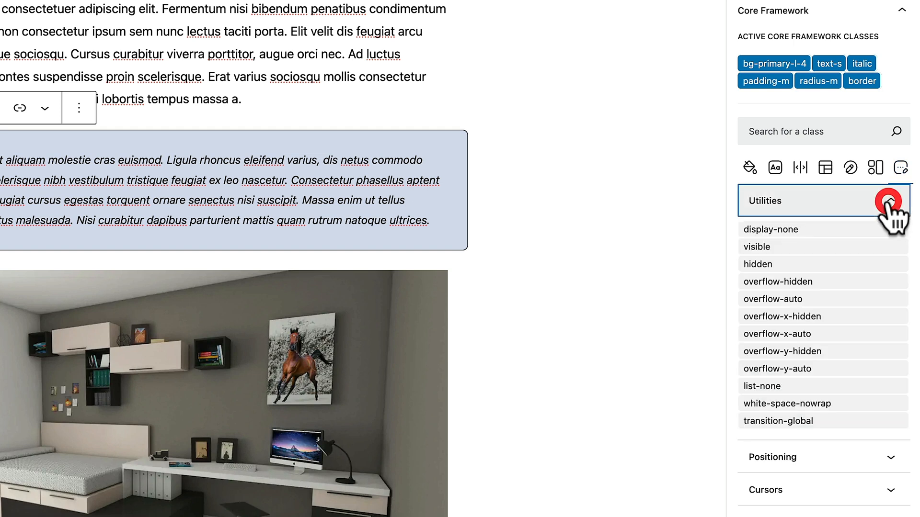
{"action": "left_click", "coordinate": [851, 228]}
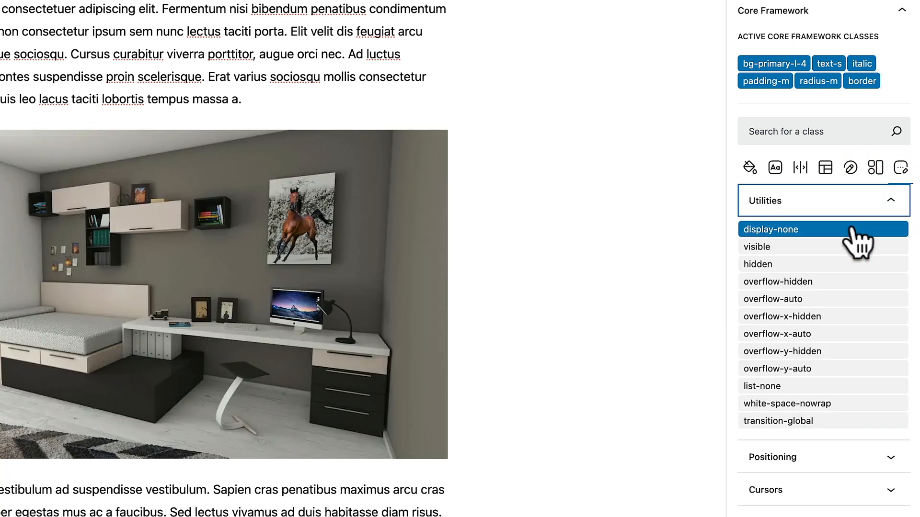
{"action": "left_click", "coordinate": [851, 247]}
{"action": "left_click", "coordinate": [848, 264]}
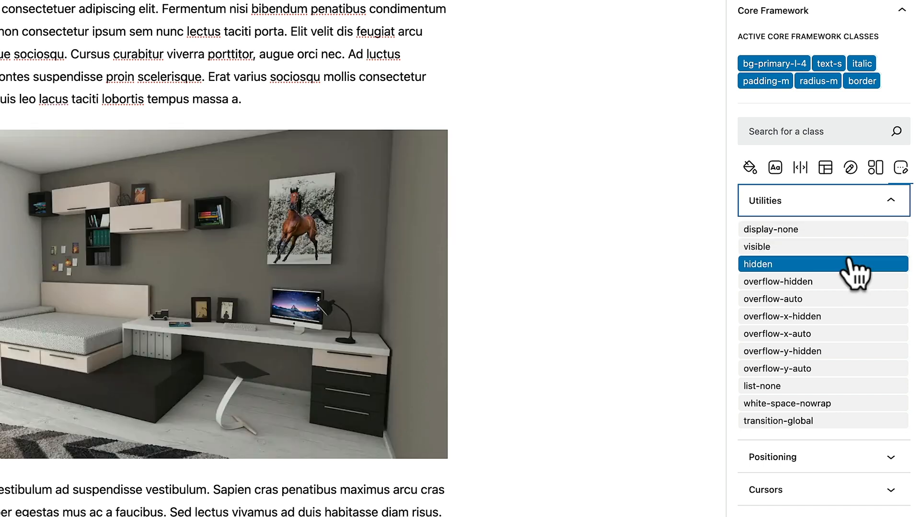
{"action": "left_click", "coordinate": [845, 282]}
{"action": "left_click", "coordinate": [847, 264]}
{"action": "left_click", "coordinate": [847, 264]}
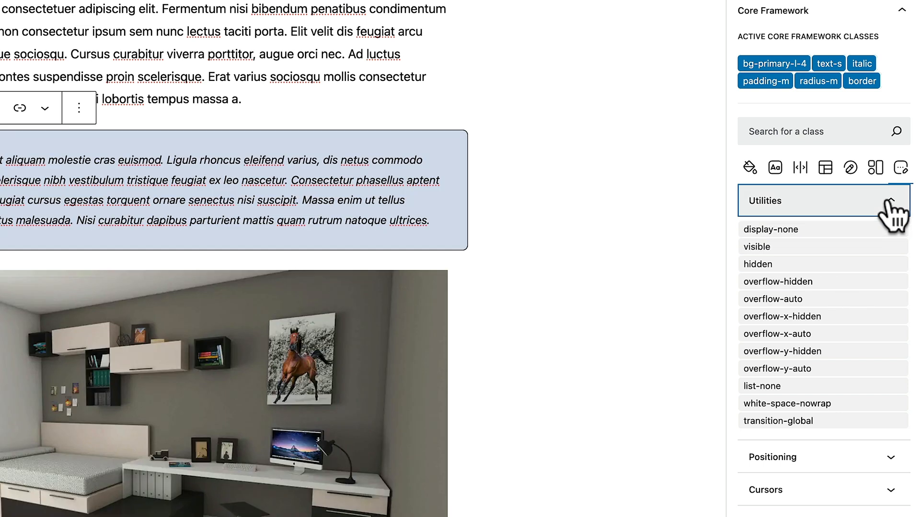
Try the relative positioning class without keeping it, then save the Kingtown Villa post
{"action": "left_click", "coordinate": [890, 200]}
{"action": "left_click", "coordinate": [876, 233]}
{"action": "left_click", "coordinate": [862, 264]}
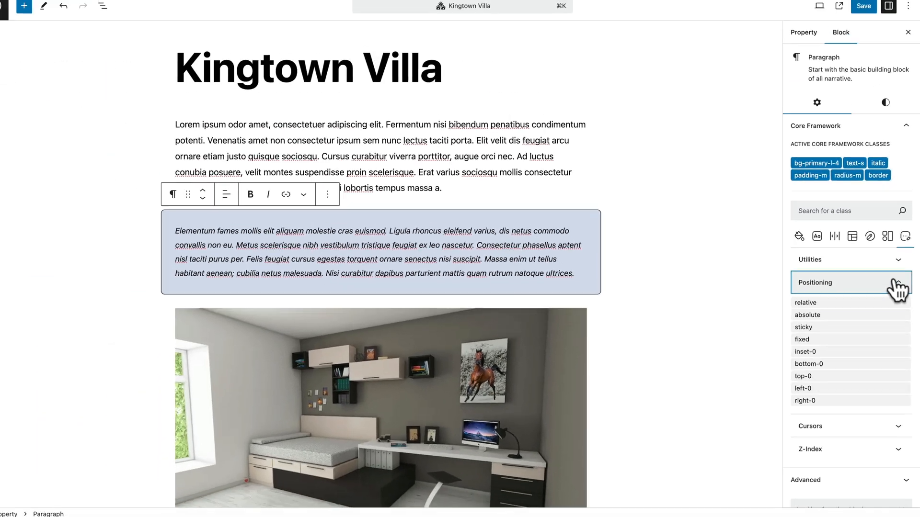
{"action": "left_click", "coordinate": [819, 243]}
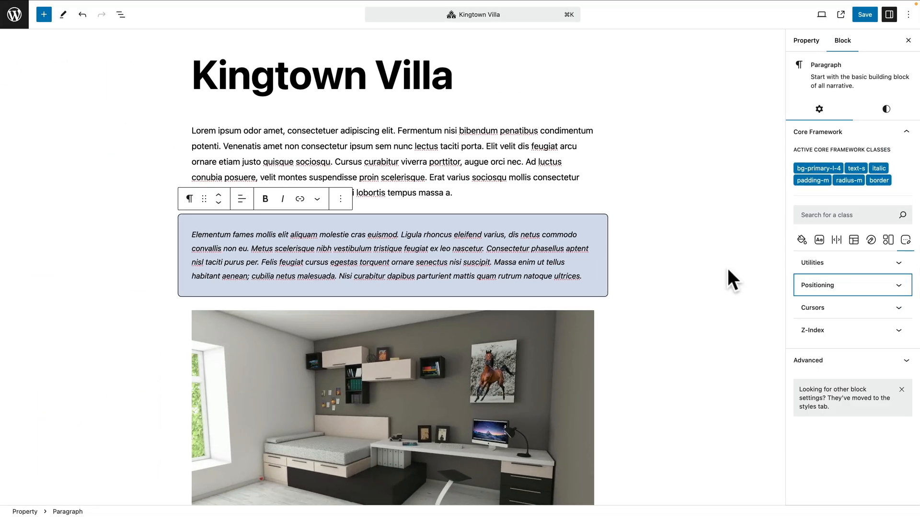
{"action": "left_click", "coordinate": [862, 14]}
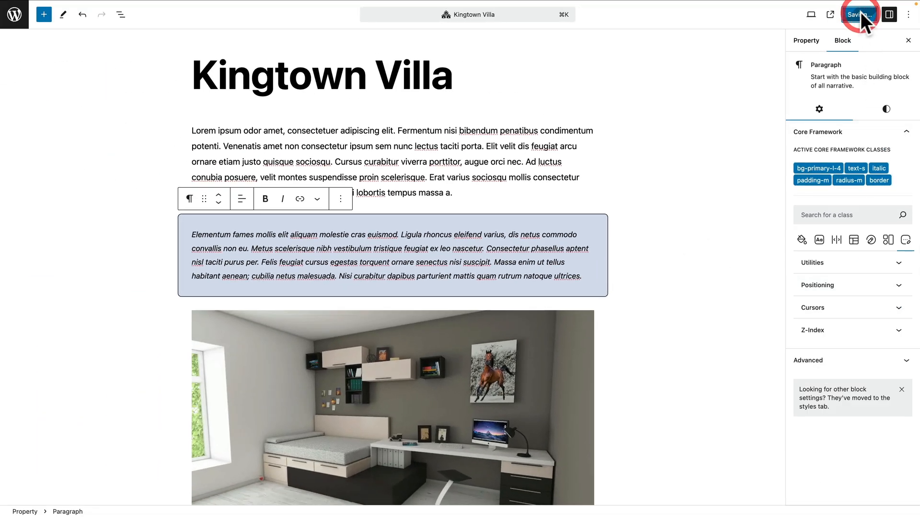